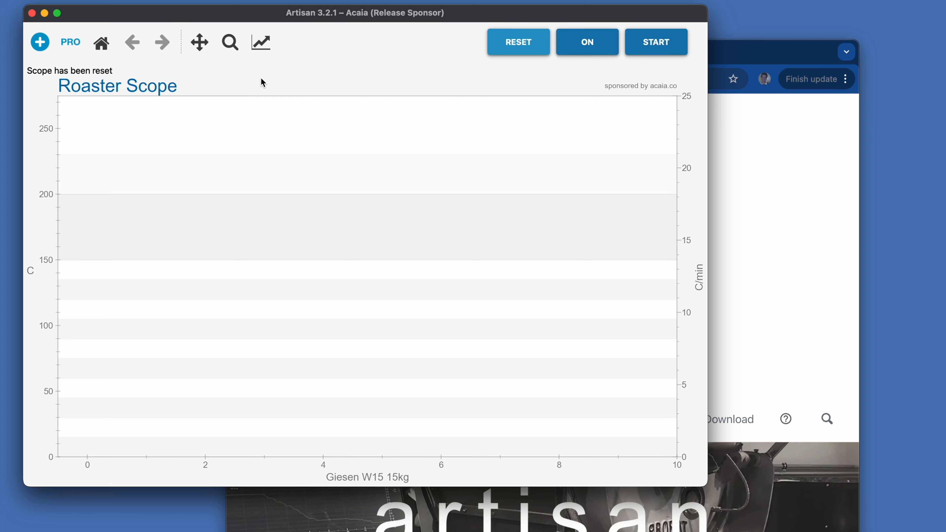
- Open Artisan's Schedule window, follow its artisan.plus link to the web schedule, and look through the upcoming days
{"action": "left_click", "coordinate": [244, 0]}
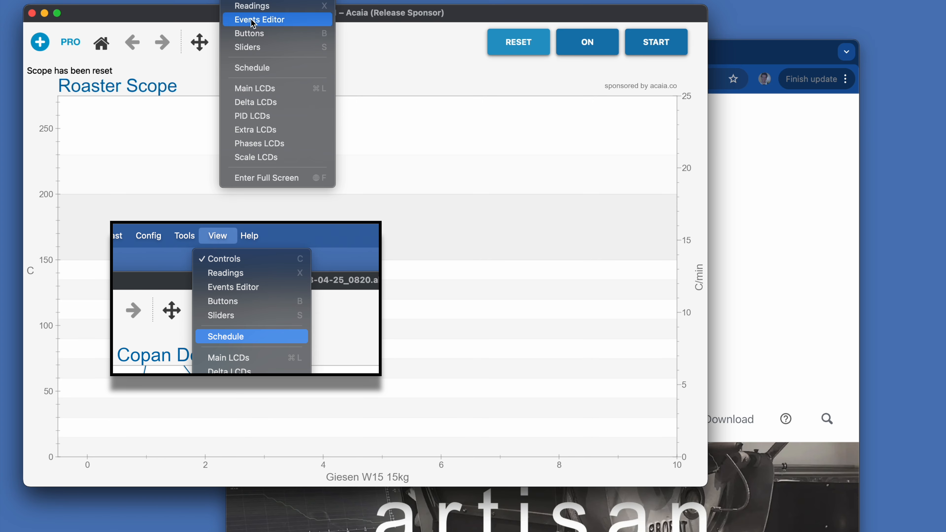
{"action": "left_click", "coordinate": [262, 71]}
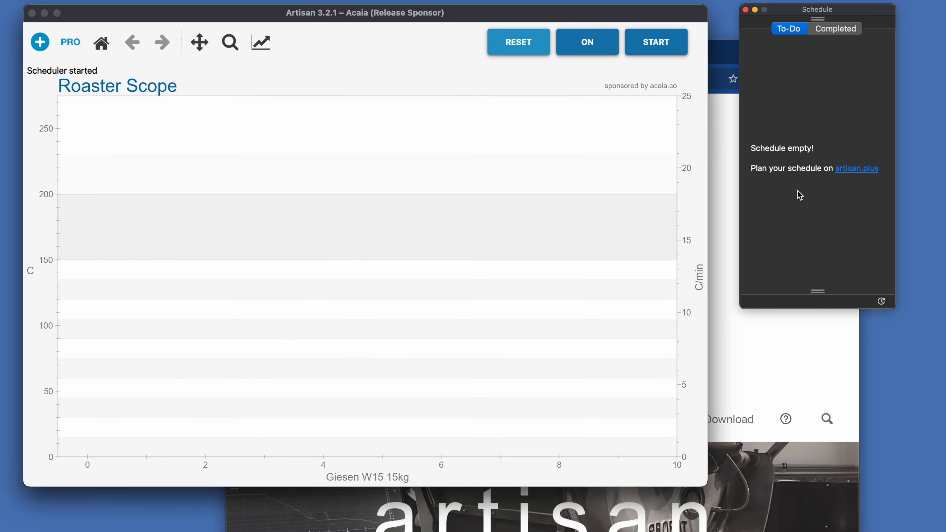
{"action": "left_click", "coordinate": [844, 174]}
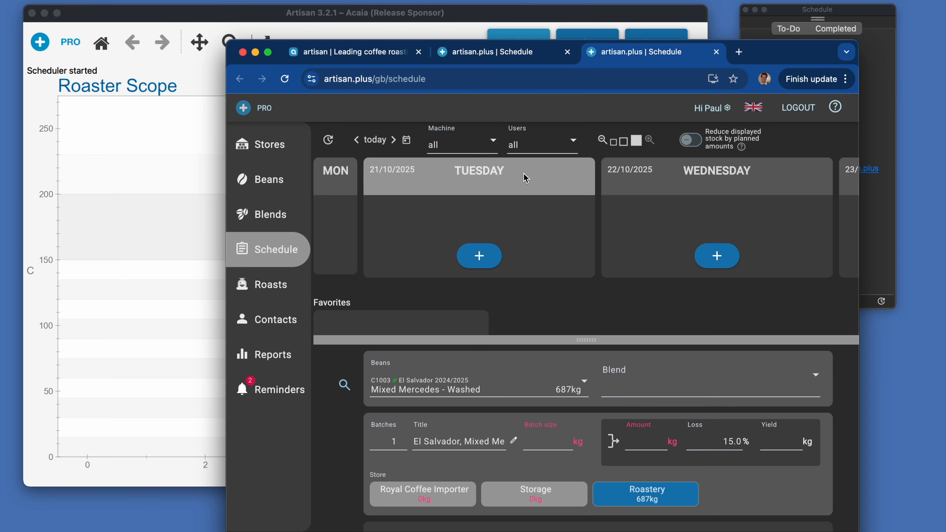
{"action": "scroll", "coordinate": [679, 185], "scroll_direction": "right", "scroll_amount": 5}
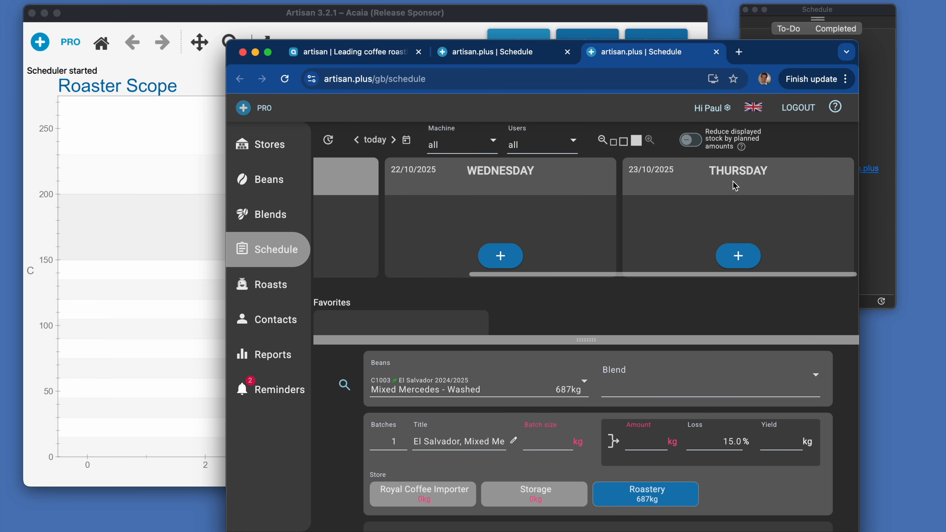
{"action": "scroll", "coordinate": [736, 186], "scroll_direction": "left", "scroll_amount": 5}
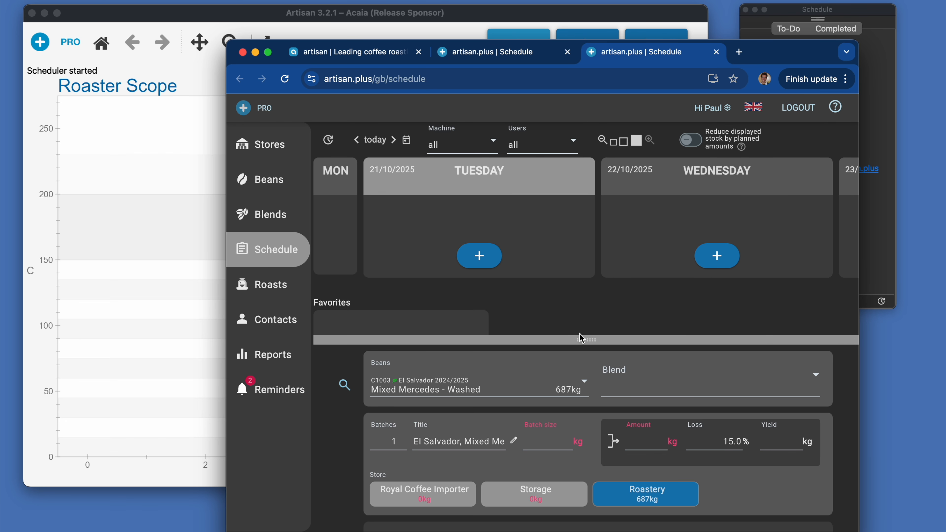
- Schedule 2 batches of Cherry Robusta 17 A at the 16 kg batch size from history on Tuesday 21/10/2025
{"action": "left_click_drag", "start_coordinate": [582, 338], "coordinate": [581, 298]}
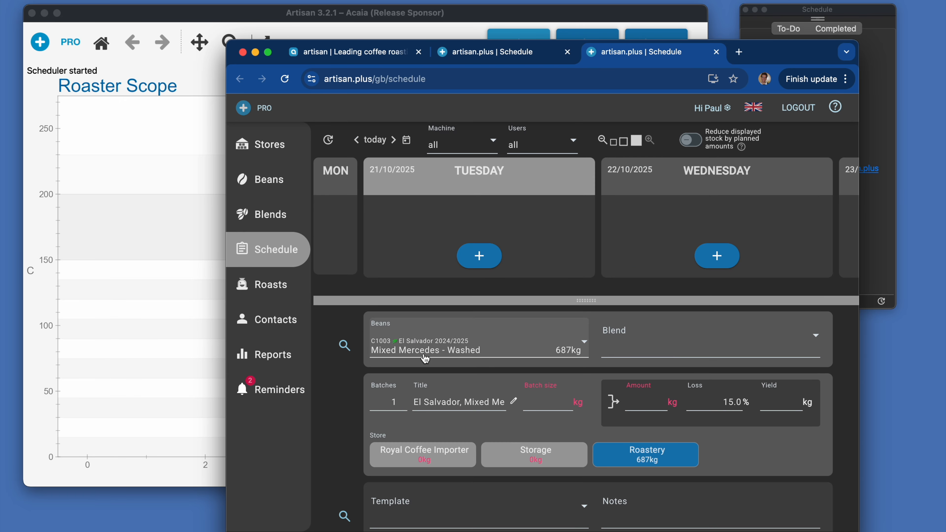
{"action": "left_click", "coordinate": [454, 351]}
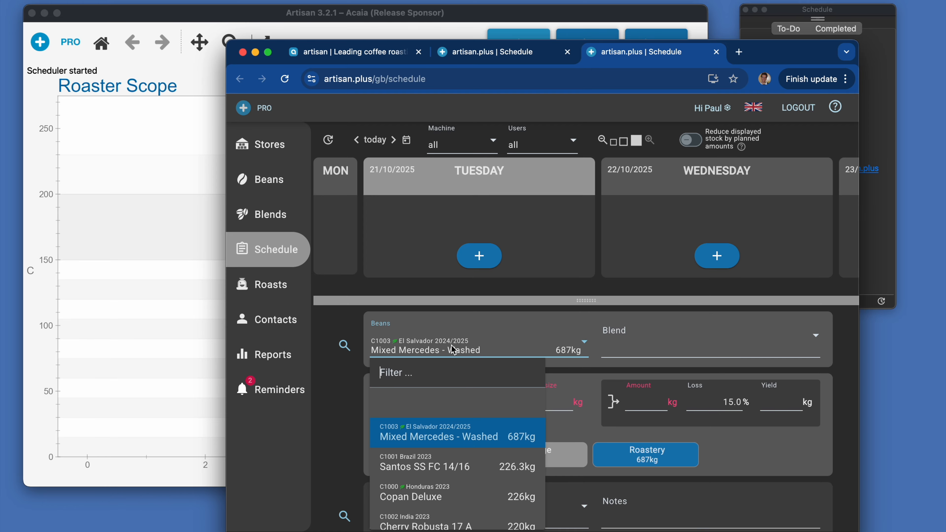
{"action": "type", "text": "che"}
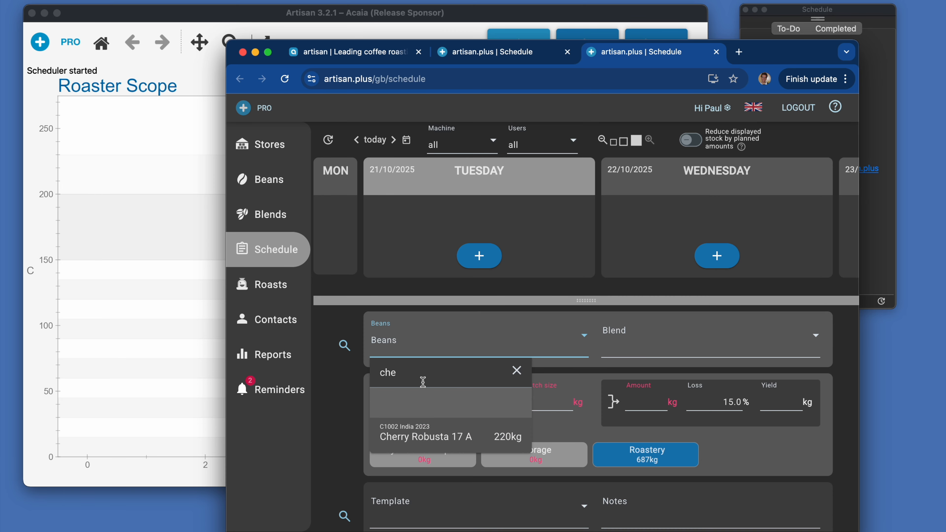
{"action": "left_click", "coordinate": [425, 436]}
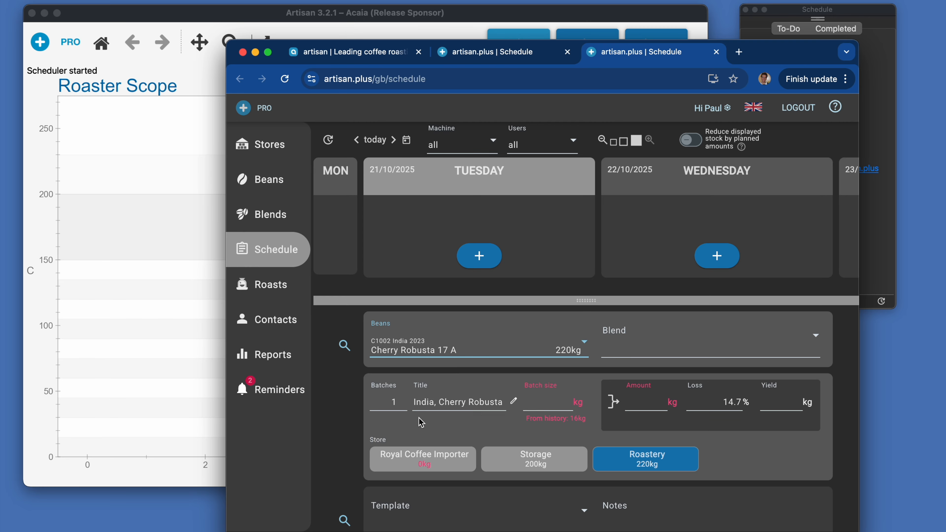
{"action": "left_click", "coordinate": [401, 398]}
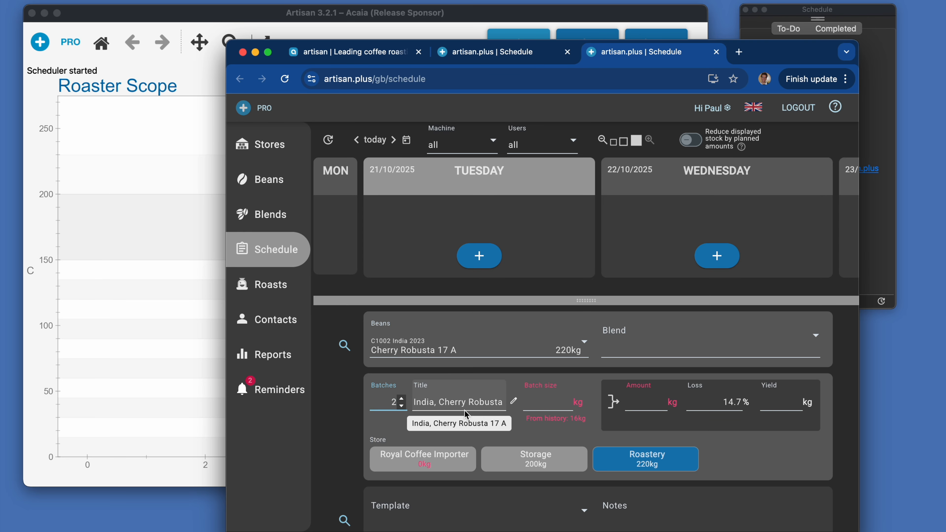
{"action": "left_click", "coordinate": [563, 419]}
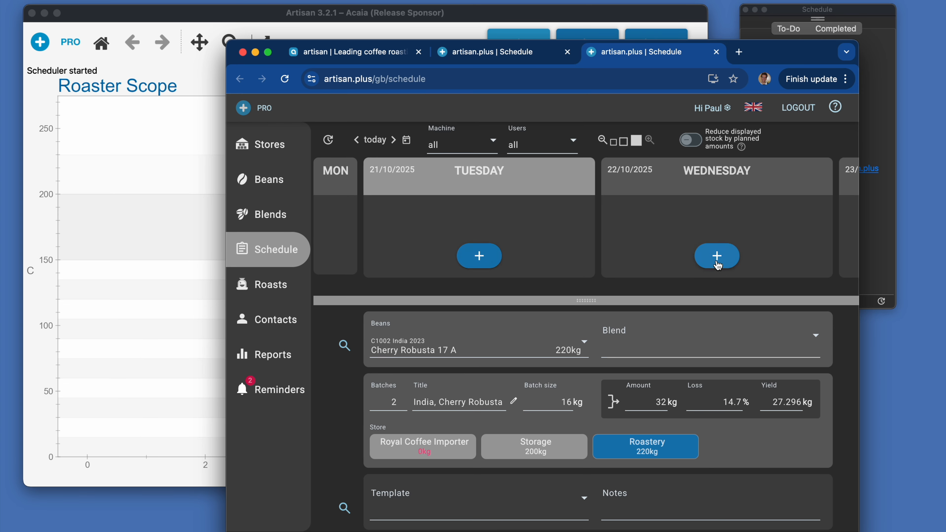
{"action": "left_click", "coordinate": [479, 257]}
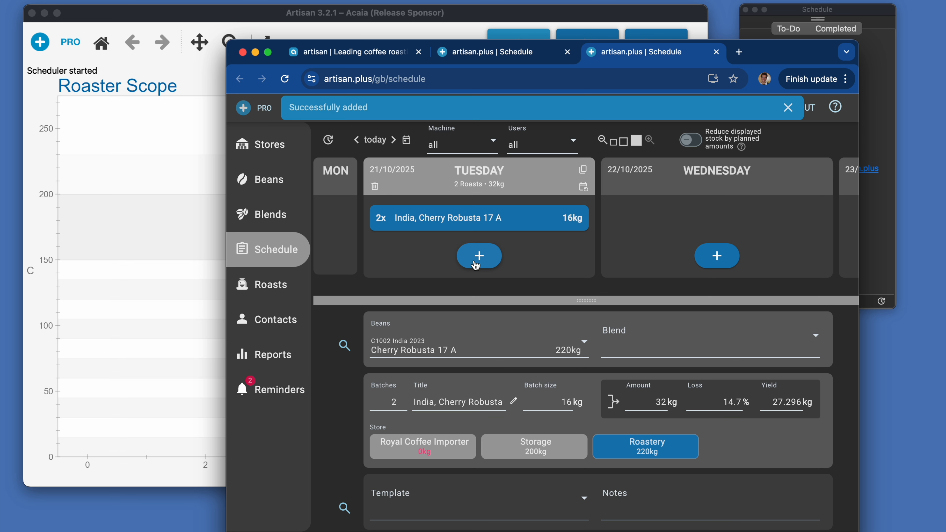
- Set up a schedule item for Copan Deluxe beans with the 10 kg batch size from history and the Copan Deluxe Template
{"action": "left_click", "coordinate": [441, 350]}
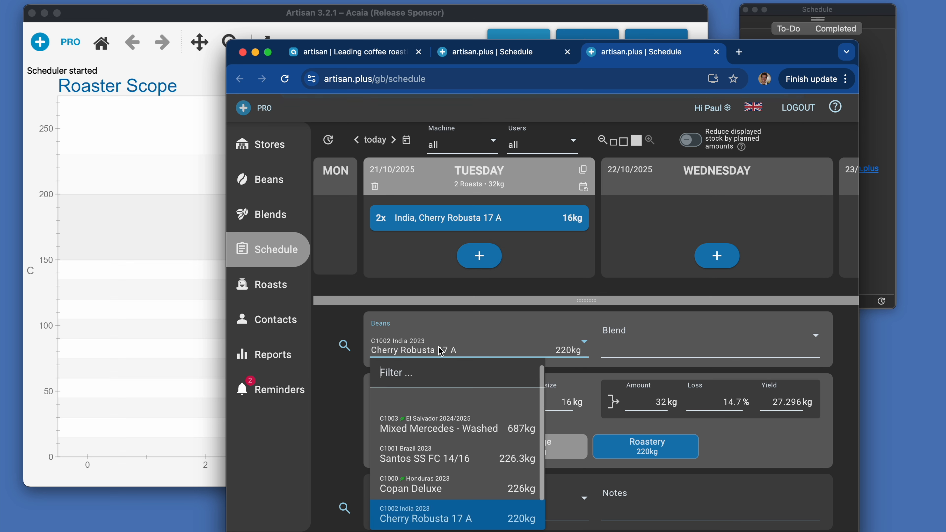
{"action": "left_click", "coordinate": [435, 485]}
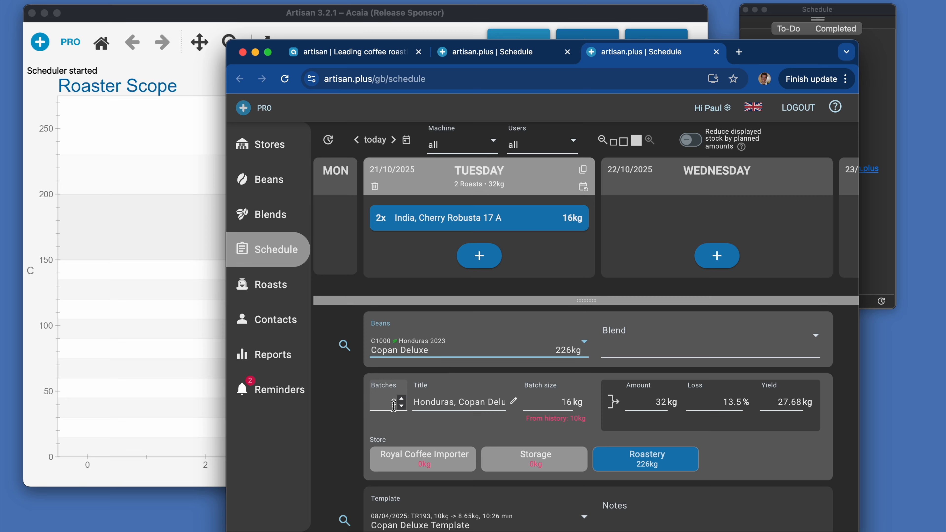
{"action": "left_click", "coordinate": [564, 419]}
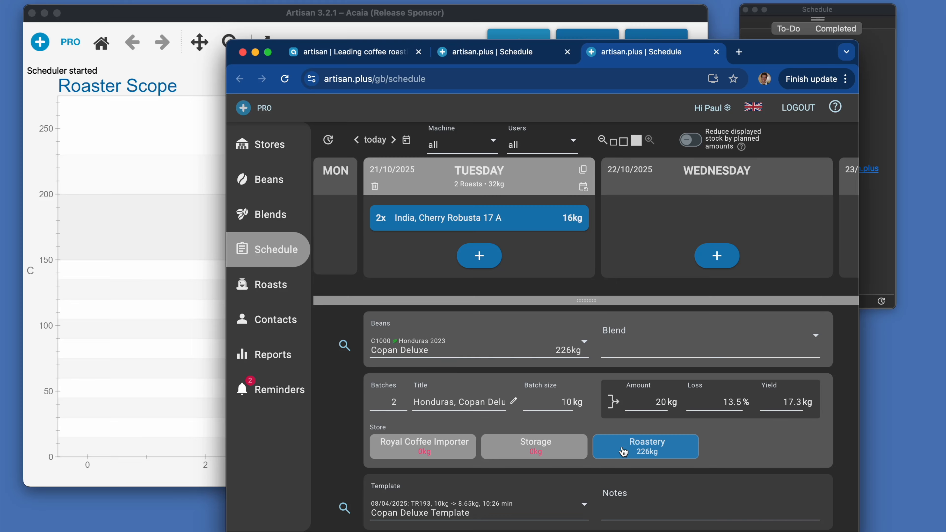
{"action": "left_click", "coordinate": [480, 513]}
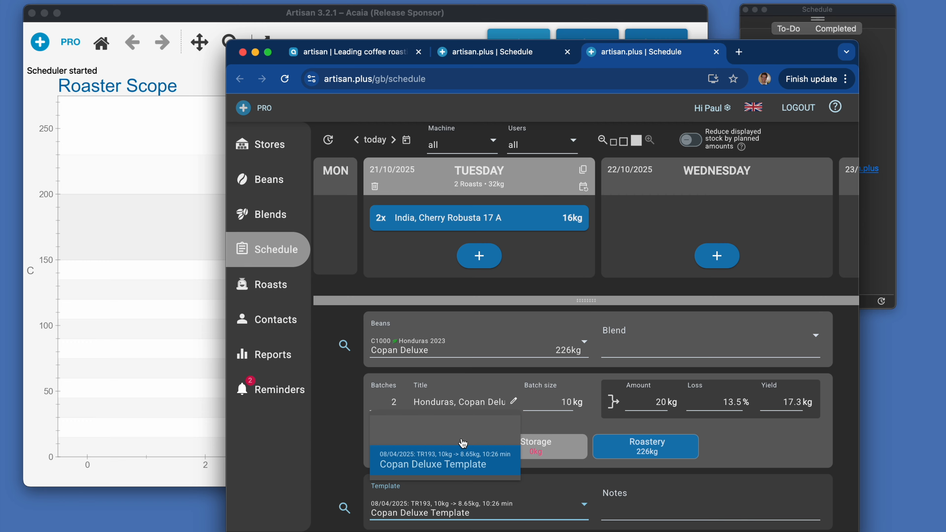
{"action": "left_click", "coordinate": [461, 468]}
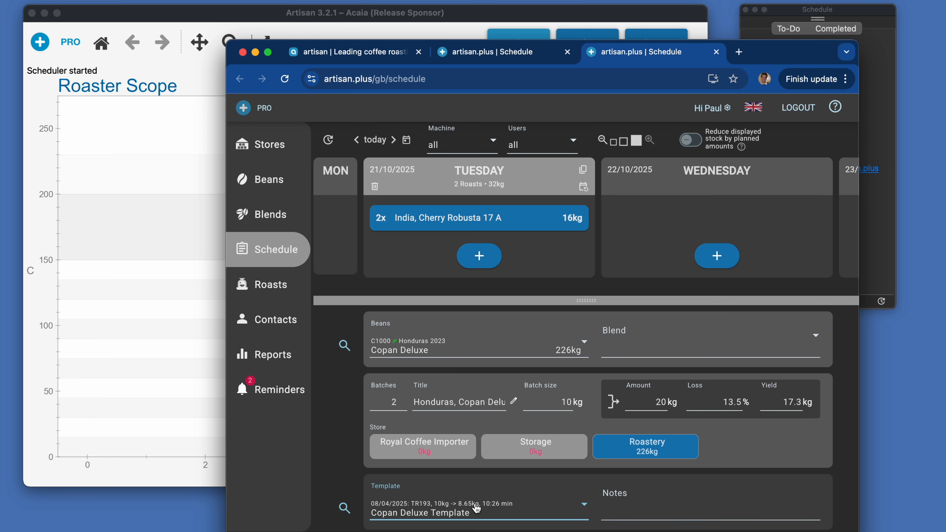
- Check the machine and user assignment of the Copan Deluxe item and add it to Tuesday 21/10/2025
{"action": "scroll", "coordinate": [477, 509], "scroll_direction": "down", "scroll_amount": 3}
{"action": "scroll", "coordinate": [476, 509], "scroll_direction": "down", "scroll_amount": 1}
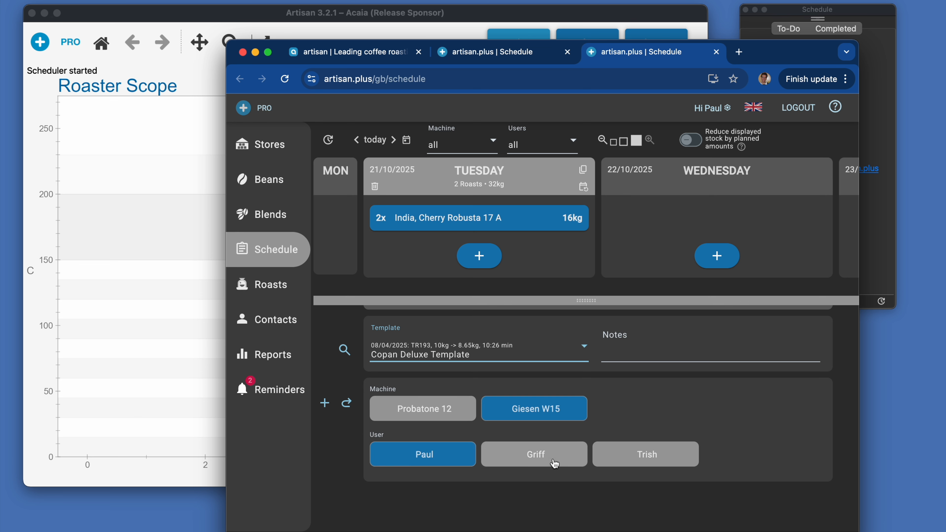
{"action": "scroll", "coordinate": [562, 385], "scroll_direction": "up", "scroll_amount": 5}
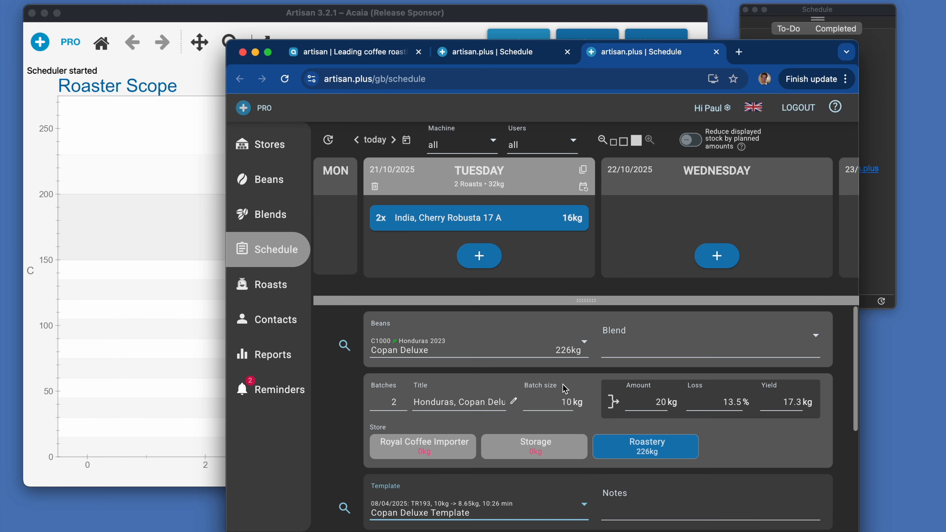
{"action": "left_click", "coordinate": [482, 263]}
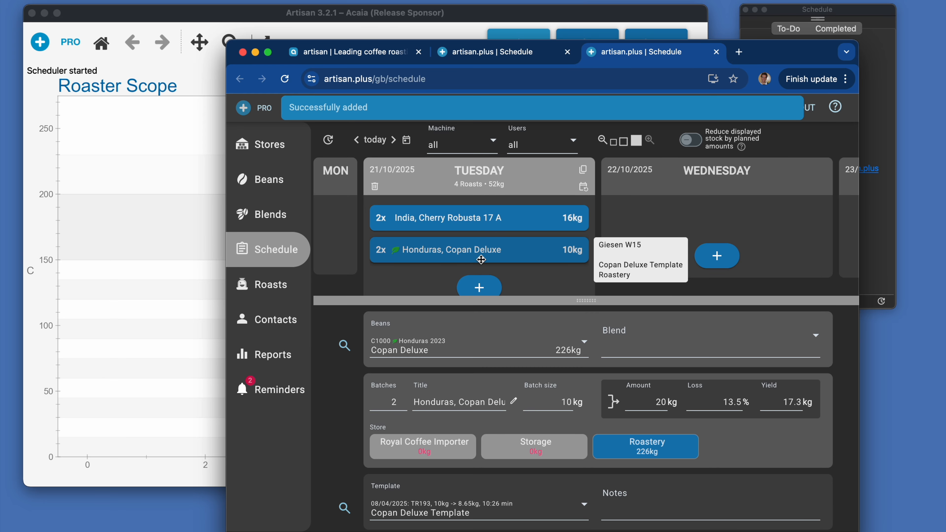
- Switch to Artisan, check the details of both to-do items, and select Honduras, Copan Deluxe to load its background template
{"action": "left_click", "coordinate": [199, 216]}
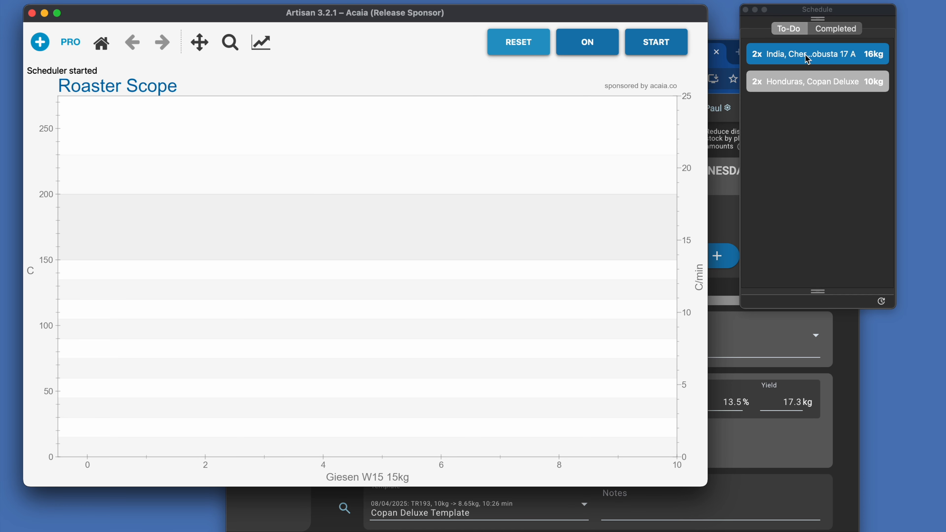
{"action": "mouse_move", "coordinate": [807, 59]}
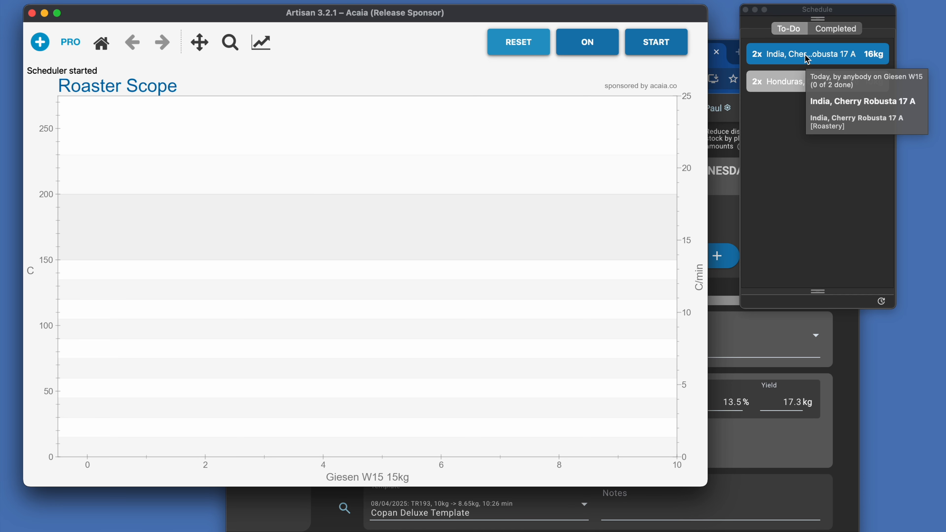
{"action": "mouse_move", "coordinate": [794, 87]}
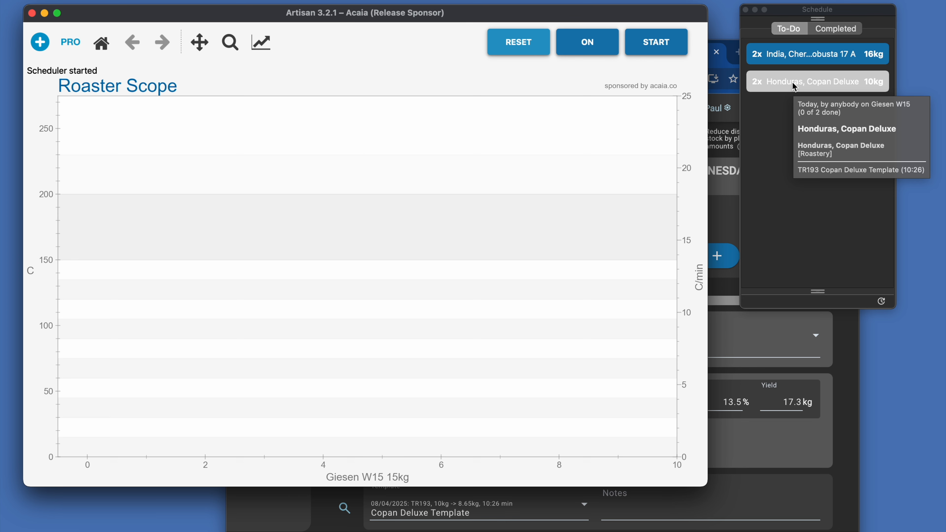
{"action": "left_click", "coordinate": [794, 86]}
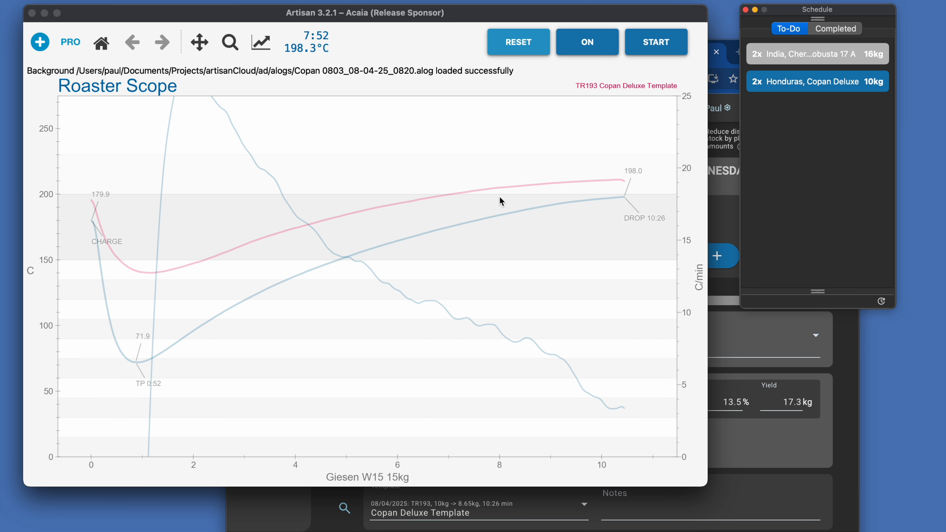
- Switch to the artisan.plus schedule and update Tuesday's Honduras, Copan Deluxe item to 3 batches
{"action": "left_click", "coordinate": [719, 215]}
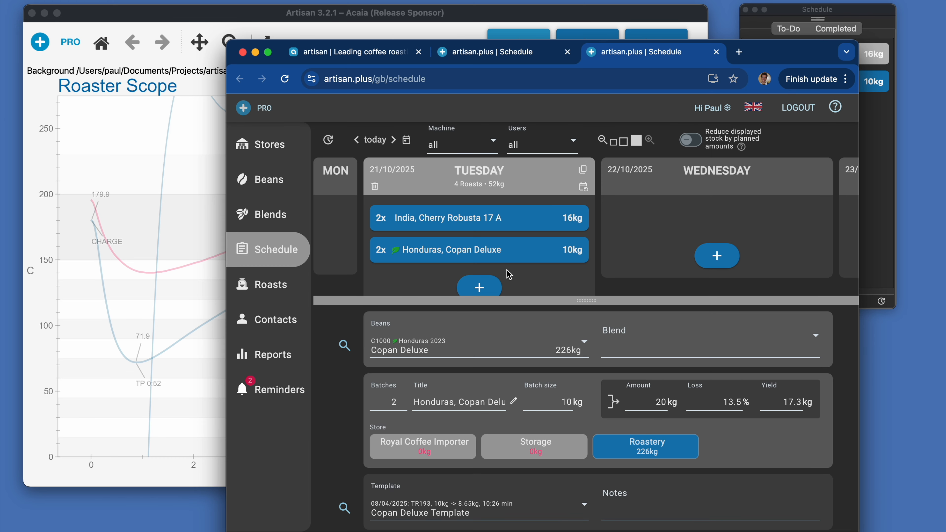
{"action": "left_click_drag", "start_coordinate": [510, 301], "coordinate": [510, 328]}
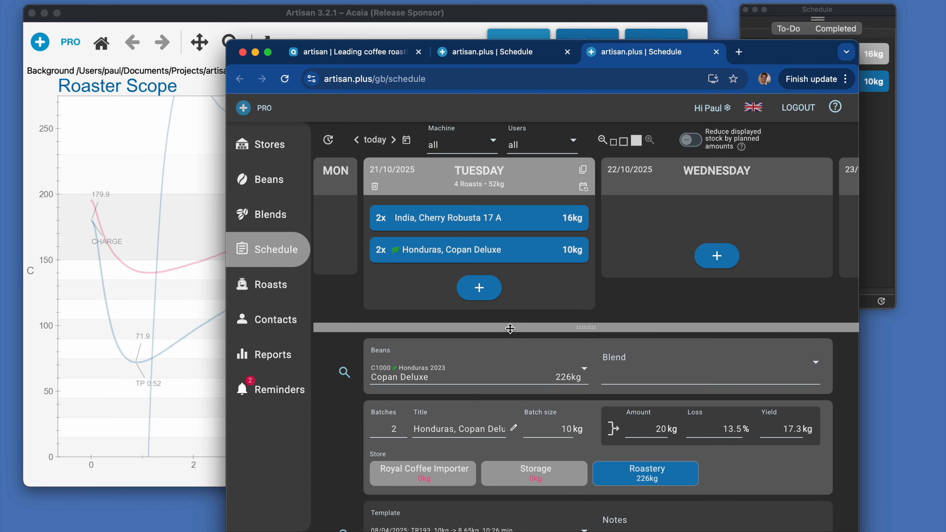
{"action": "left_click", "coordinate": [483, 251]}
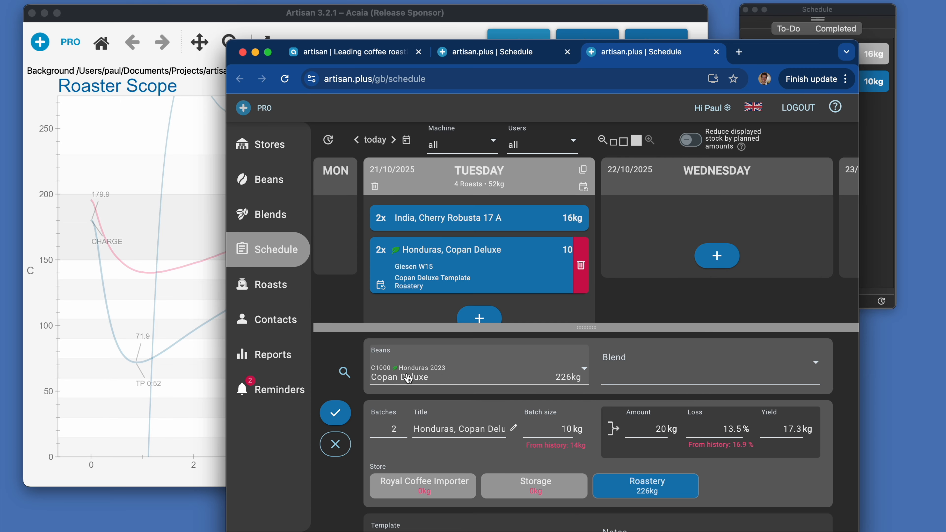
{"action": "left_click", "coordinate": [401, 426]}
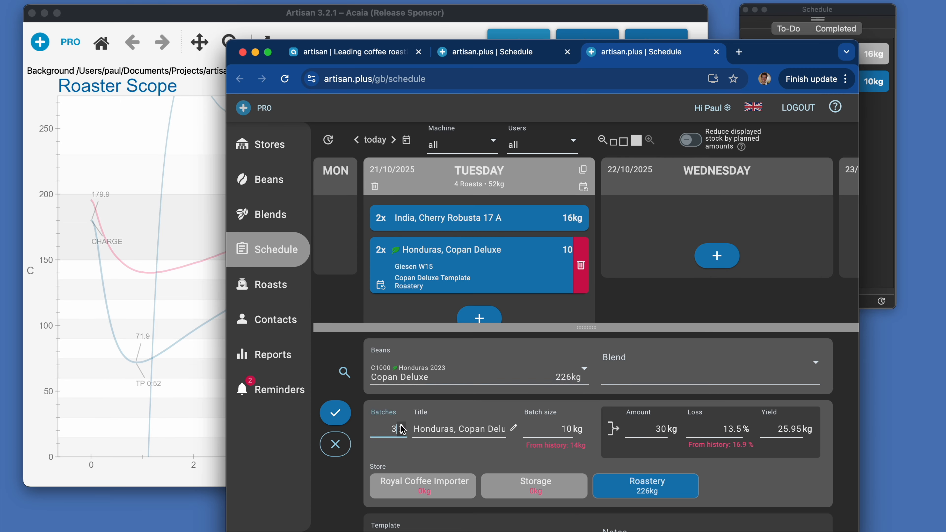
{"action": "left_click", "coordinate": [334, 417]}
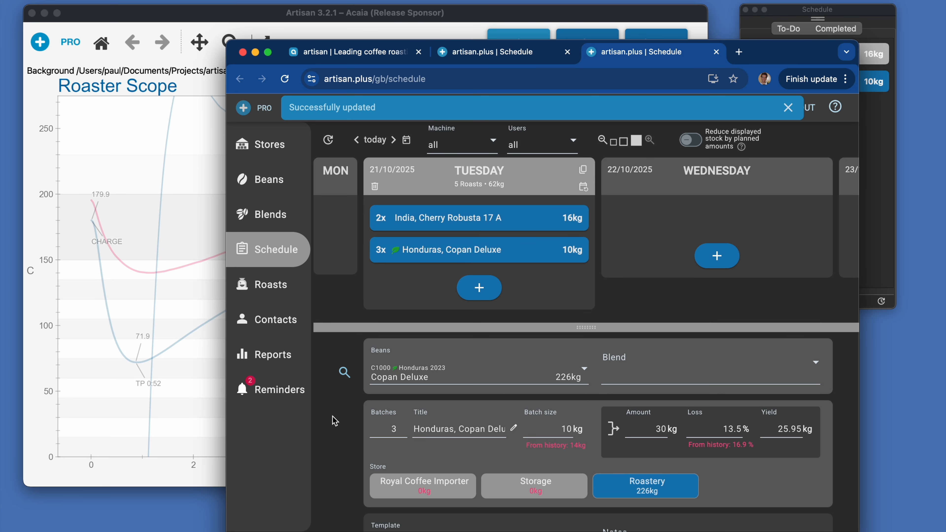
{"action": "mouse_move", "coordinate": [395, 257]}
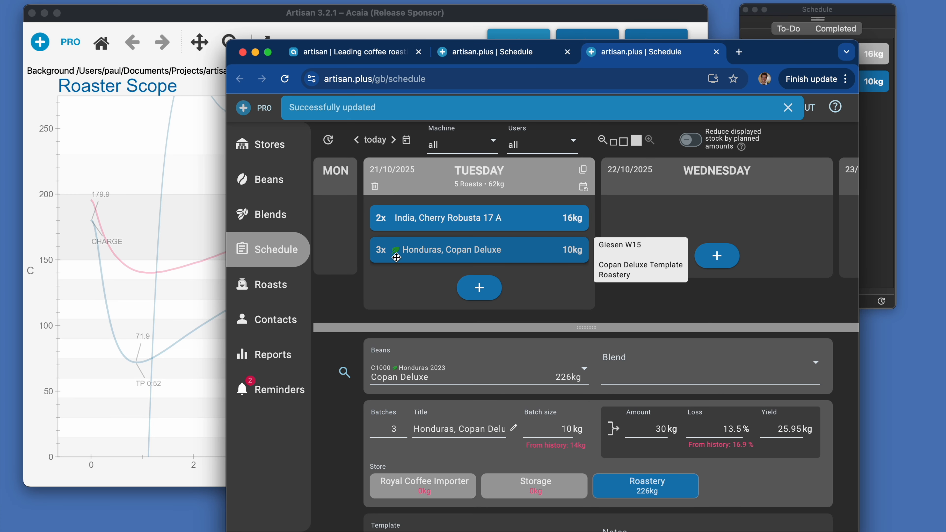
- Switch to Artisan, acknowledge the schedule update, and select the Honduras, Copan Deluxe item in the to-do list
{"action": "left_click", "coordinate": [211, 201]}
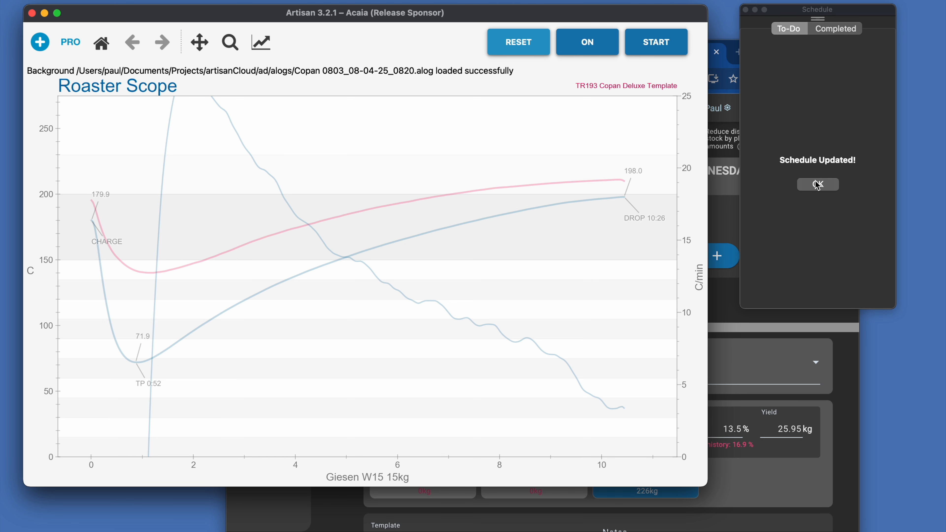
{"action": "left_click", "coordinate": [818, 185]}
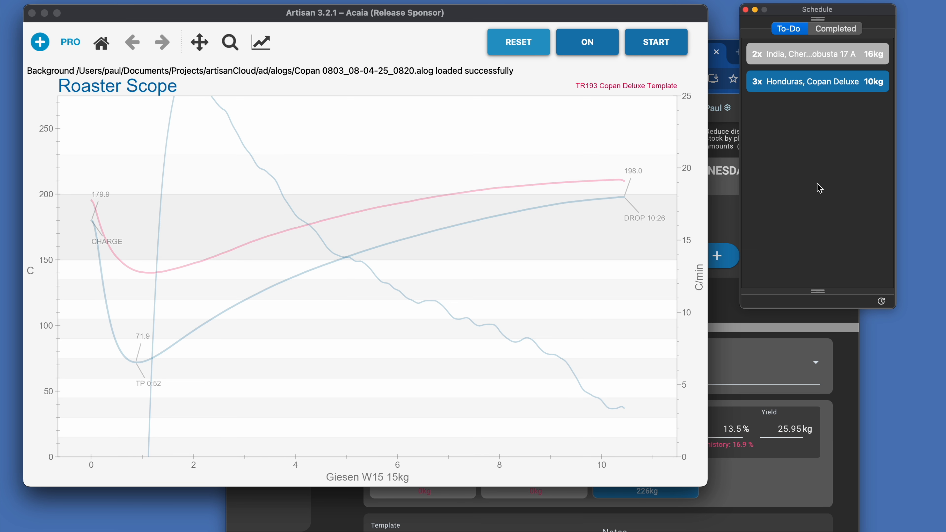
{"action": "left_click", "coordinate": [758, 92]}
- Switch to the artisan.plus schedule and choose the El Salvador Mixed Mercedes - Washed beans for a new item
{"action": "left_click", "coordinate": [751, 361]}
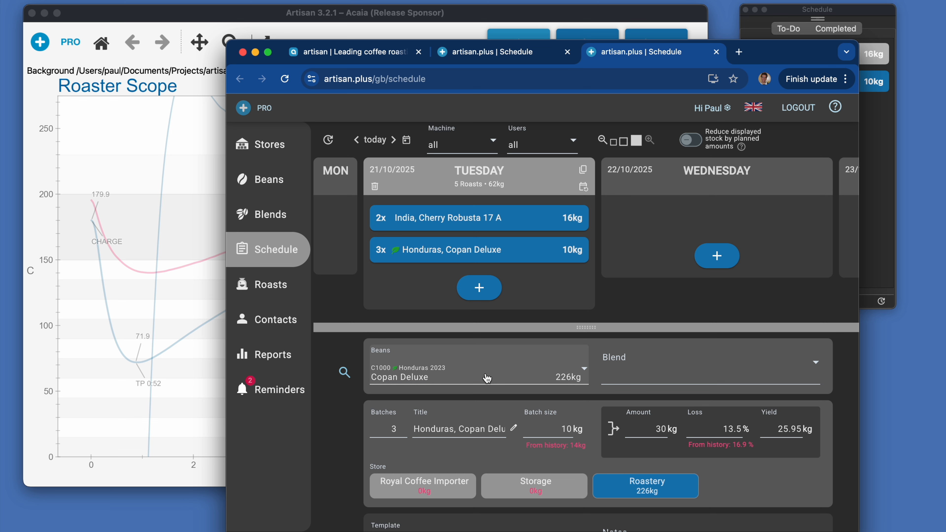
{"action": "left_click", "coordinate": [450, 377]}
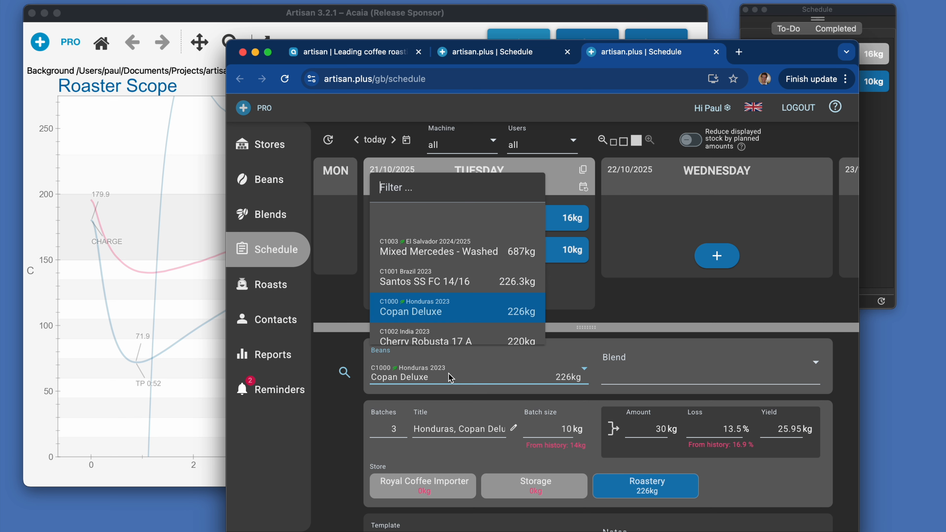
{"action": "left_click", "coordinate": [449, 248]}
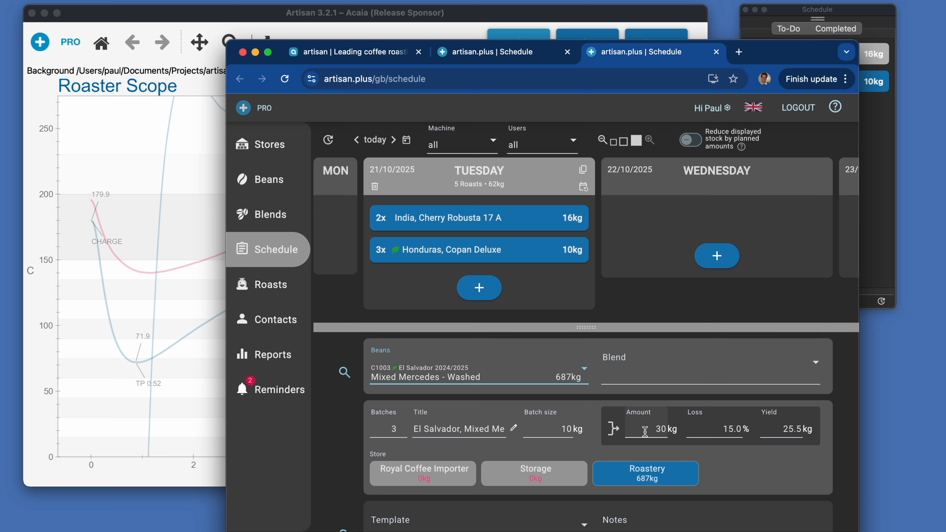
- Set the item's yield to 50 kg and apply the suggested saving to the batch size
{"action": "left_click", "coordinate": [777, 430]}
{"action": "left_click_drag", "start_coordinate": [776, 430], "coordinate": [806, 429]}
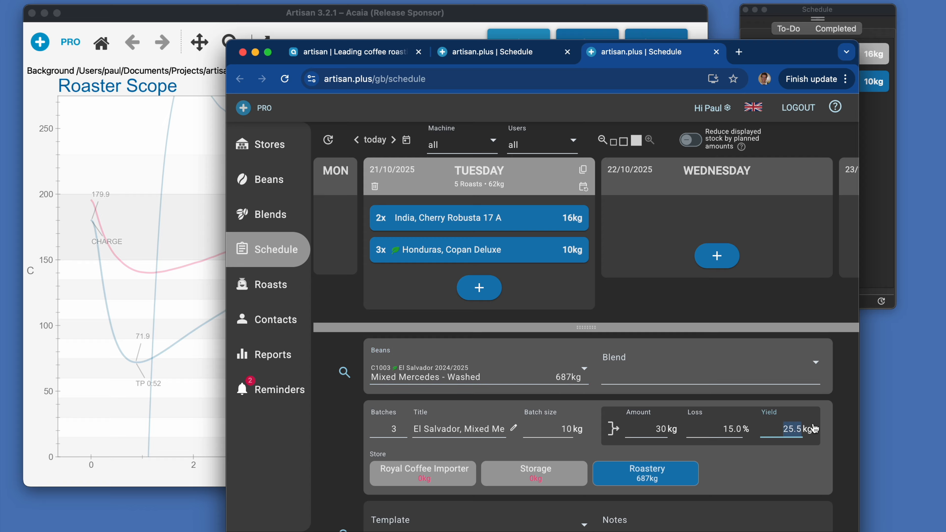
{"action": "type", "text": "50"}
{"action": "key", "text": "Tab"}
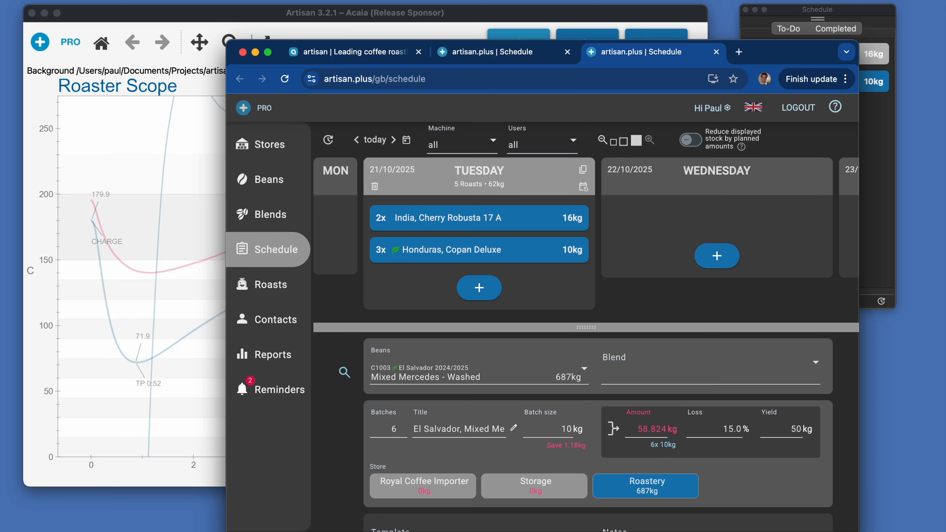
{"action": "left_click", "coordinate": [557, 445]}
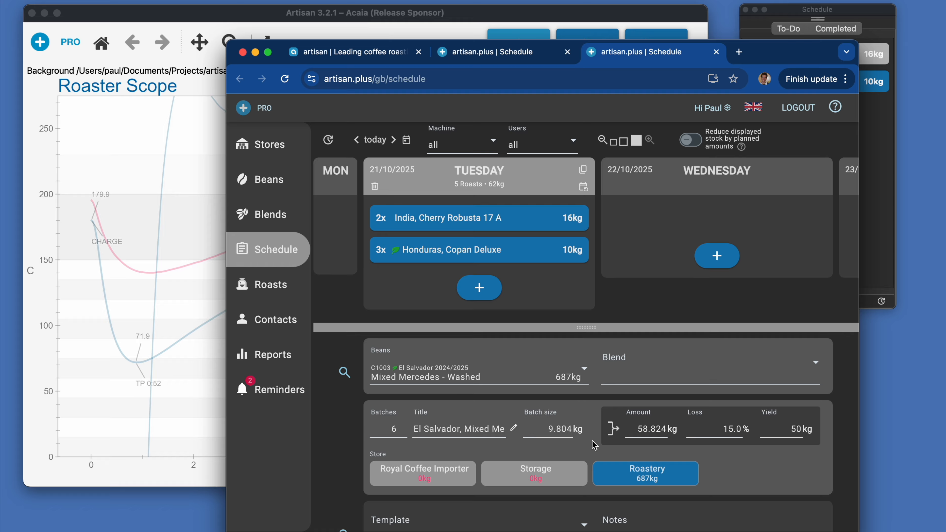
- Assign the El Salvador item to the third listed user and add it to Tuesday 21/10/2025
{"action": "scroll", "coordinate": [594, 444], "scroll_direction": "down", "scroll_amount": 5}
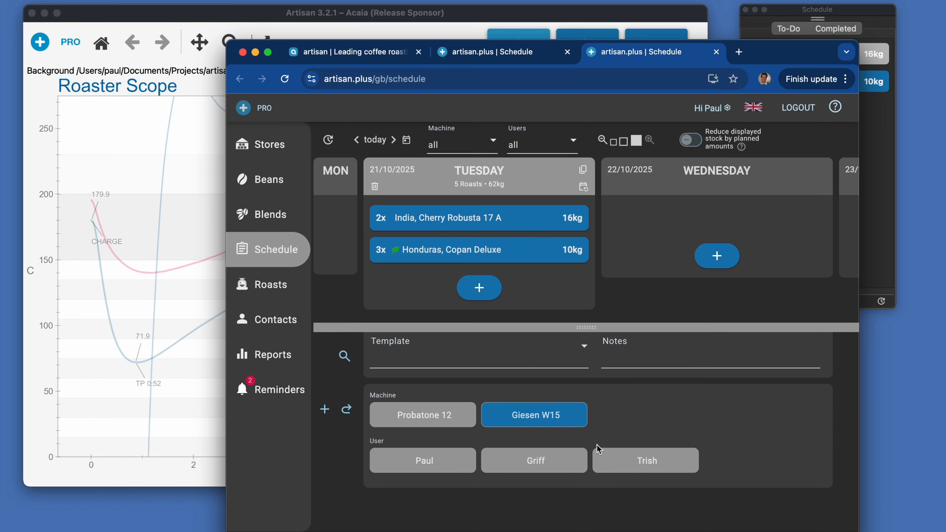
{"action": "left_click", "coordinate": [615, 464]}
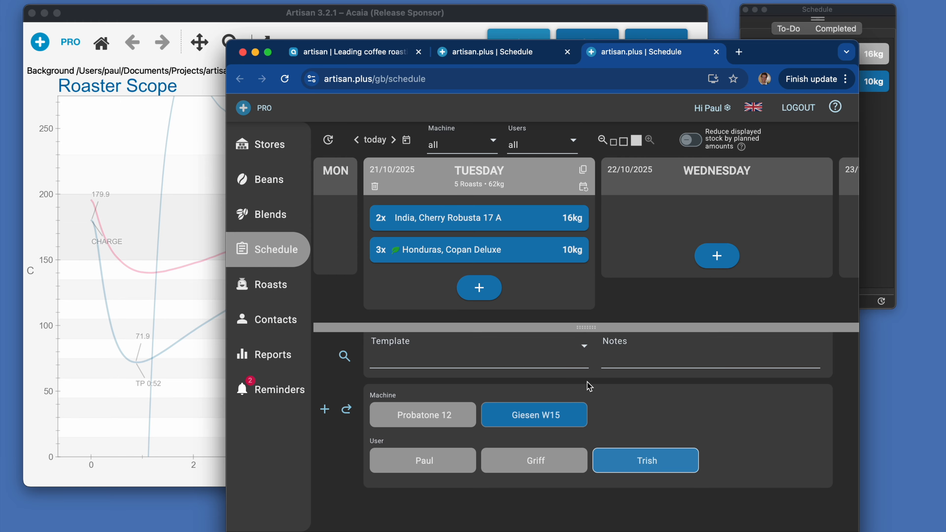
{"action": "scroll", "coordinate": [589, 386], "scroll_direction": "up", "scroll_amount": 2}
{"action": "scroll", "coordinate": [587, 386], "scroll_direction": "up", "scroll_amount": 3}
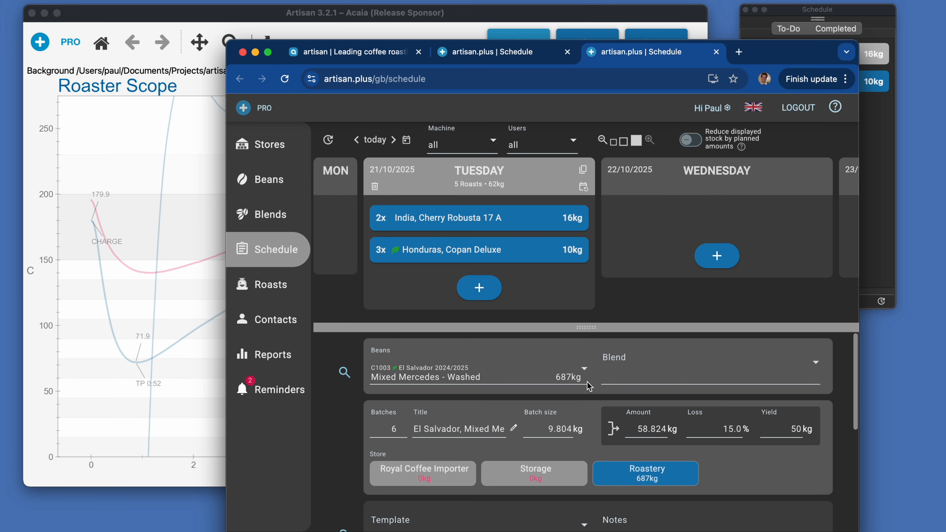
{"action": "left_click", "coordinate": [479, 287]}
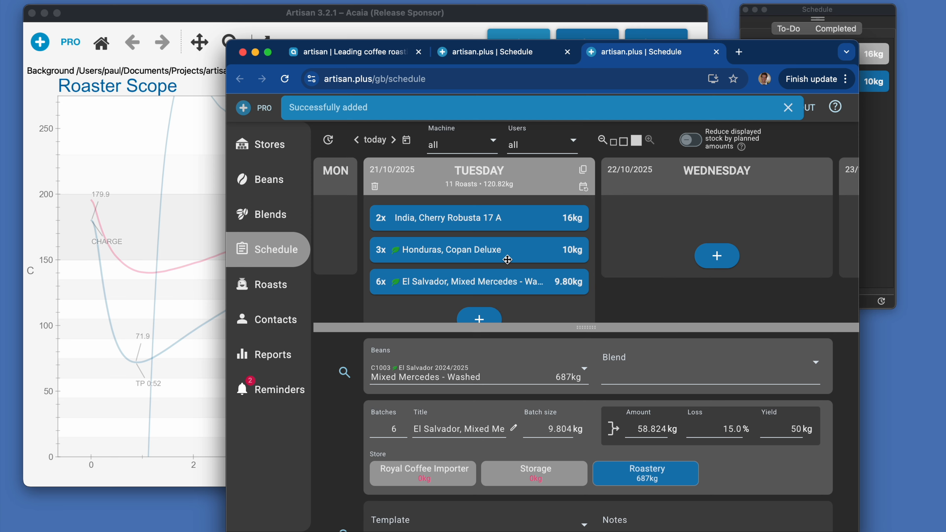
{"action": "mouse_move", "coordinate": [465, 187]}
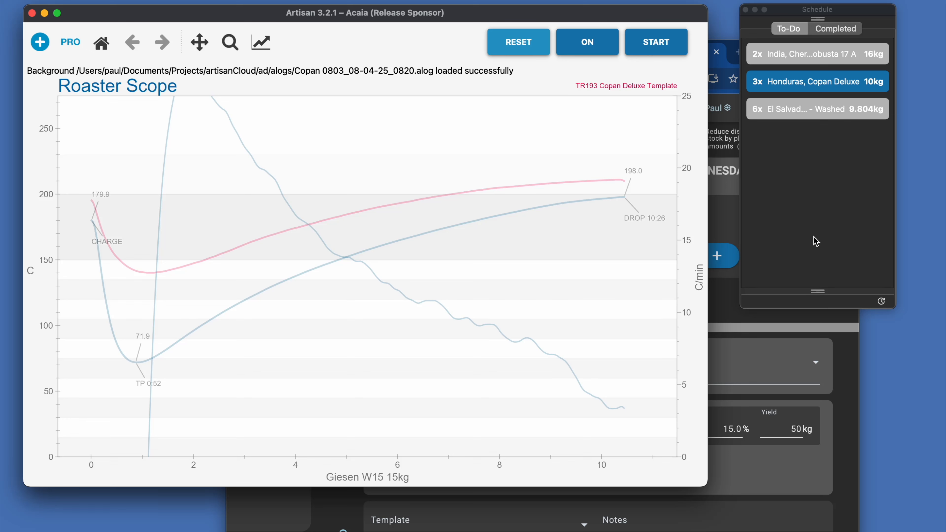
- Switch to Artisan, filter the to-do list by the signed-in user, and move Honduras, Copan Deluxe above the India item
{"action": "left_click", "coordinate": [818, 290]}
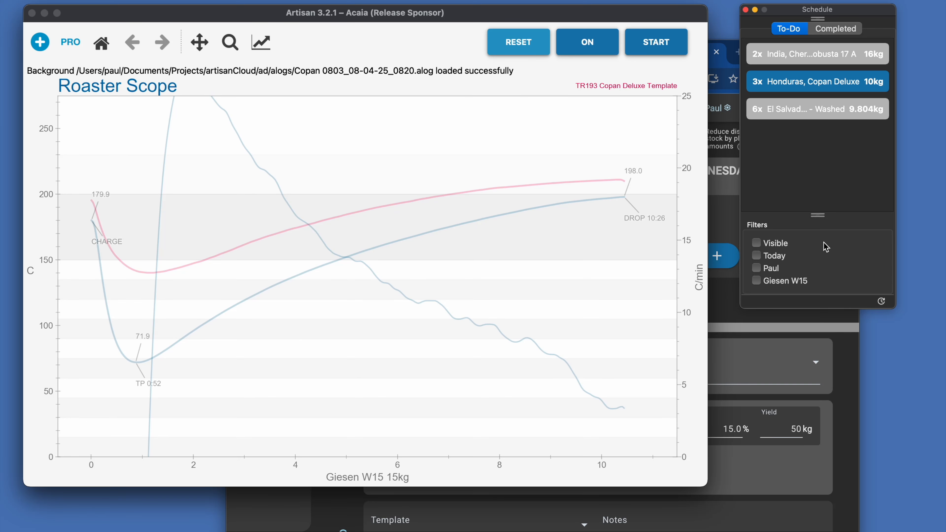
{"action": "left_click", "coordinate": [756, 268]}
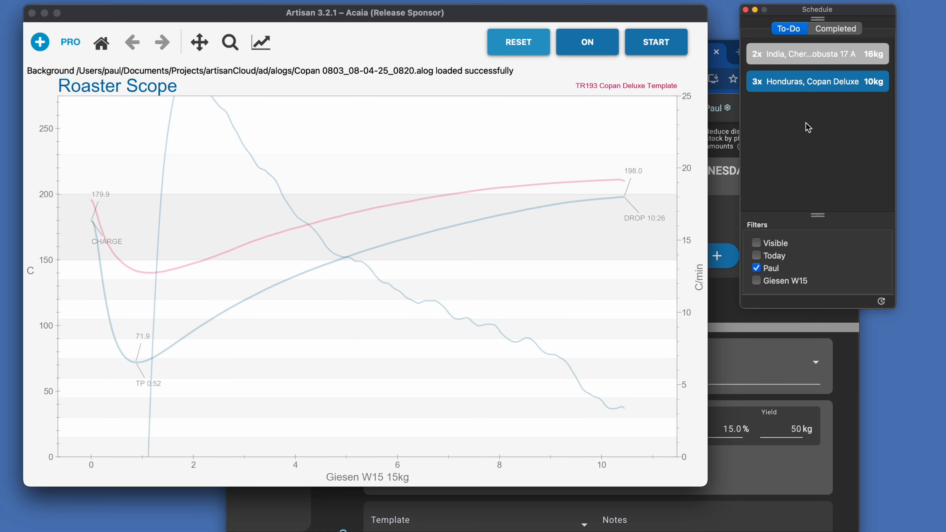
{"action": "left_click_drag", "start_coordinate": [797, 80], "coordinate": [763, 55]}
{"action": "left_click", "coordinate": [774, 64]}
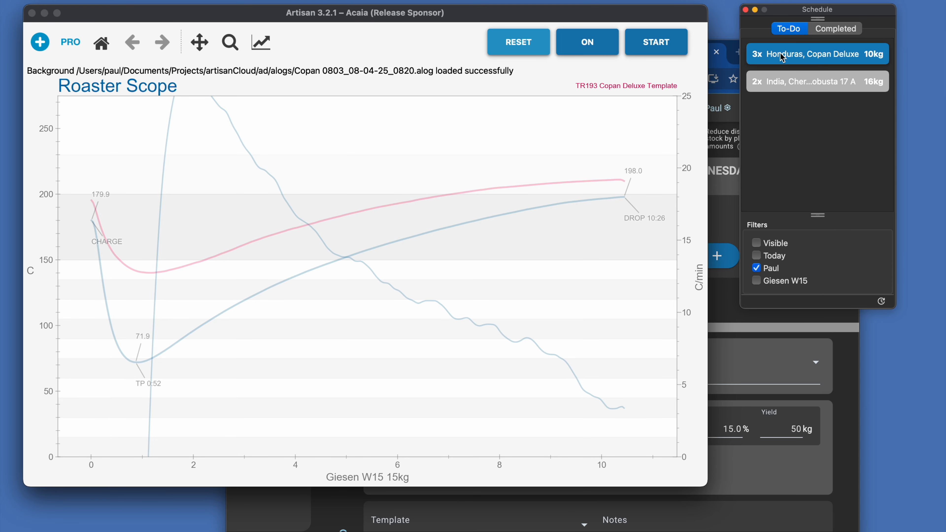
- Record the Honduras, Copan Deluxe roast through its DROP event and check its entry among the completed items
{"action": "left_click", "coordinate": [581, 49]}
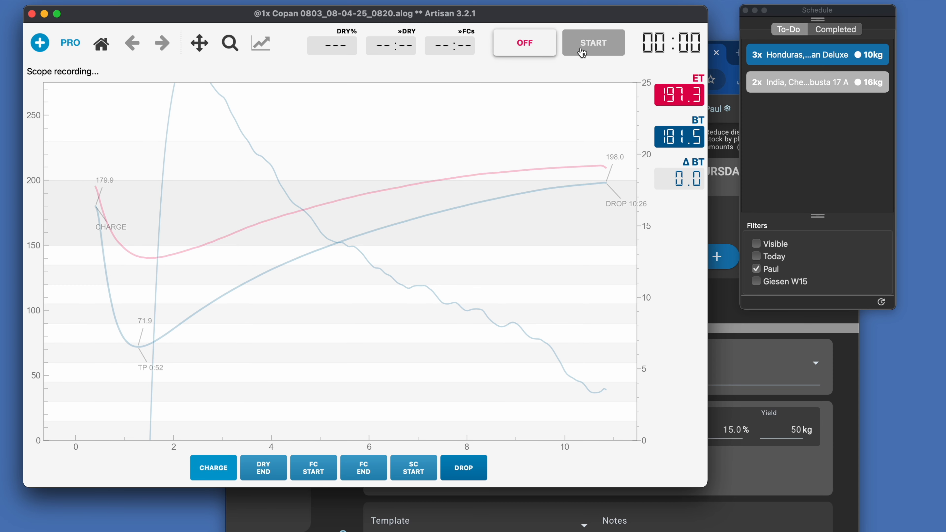
{"action": "left_click", "coordinate": [475, 474]}
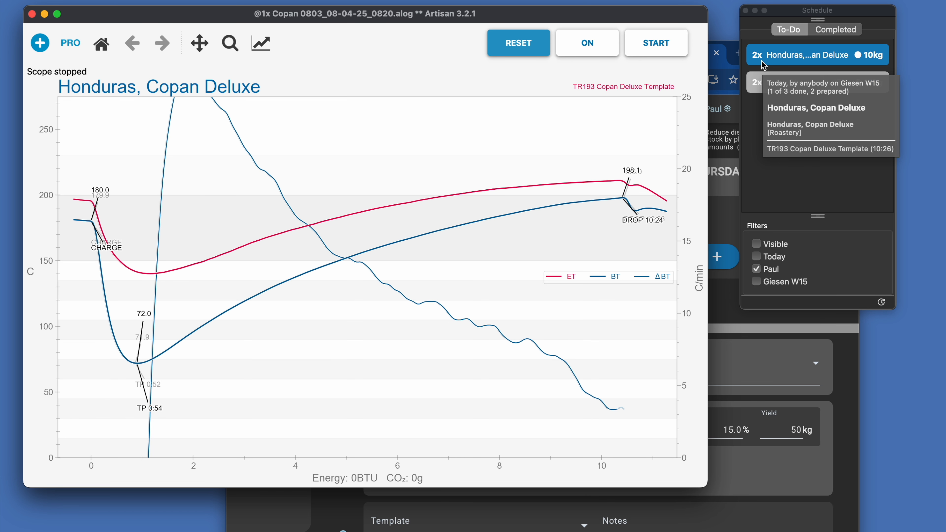
{"action": "left_click", "coordinate": [835, 33]}
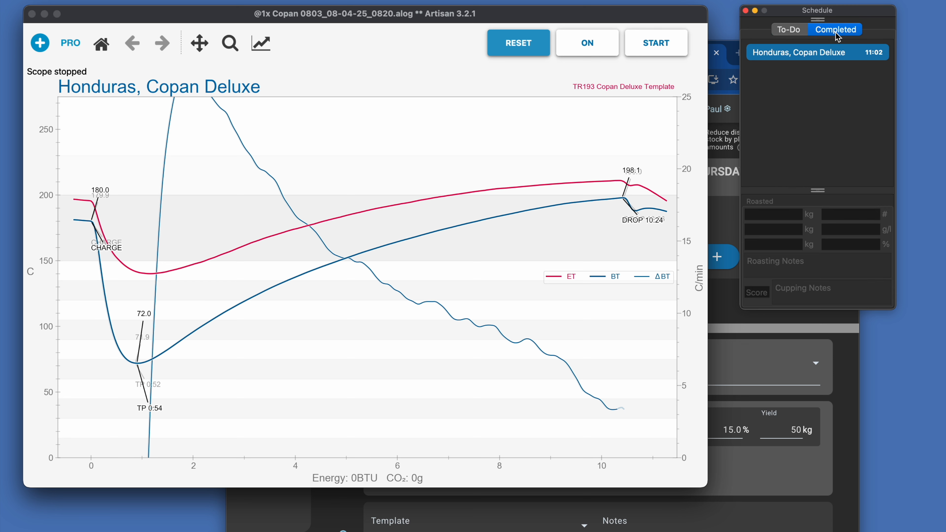
{"action": "mouse_move", "coordinate": [831, 58]}
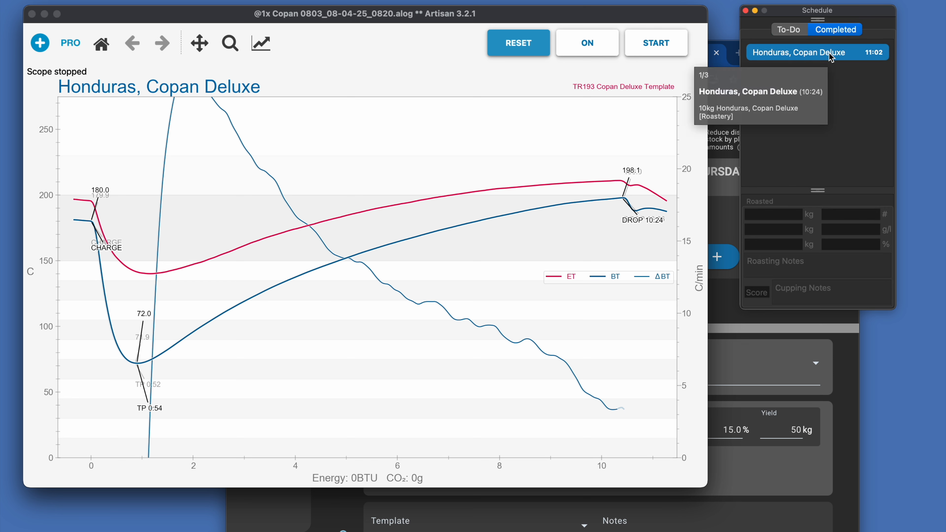
- Set the completed Honduras, Copan Deluxe roast's roasted weight to 7.76 kg and its colour to 86
{"action": "left_click", "coordinate": [831, 58]}
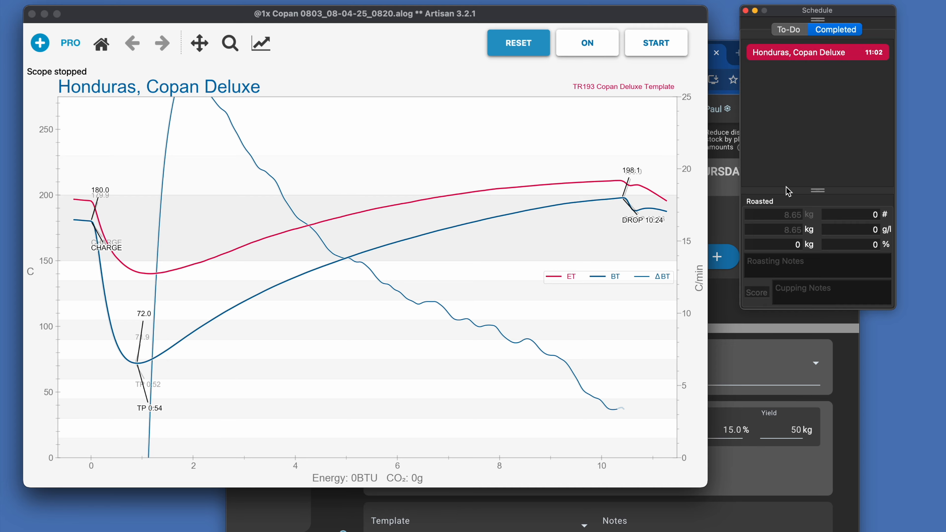
{"action": "left_click", "coordinate": [782, 216]}
{"action": "left_click_drag", "start_coordinate": [782, 216], "coordinate": [806, 220]}
{"action": "type", "text": "7.76"}
{"action": "left_click_drag", "start_coordinate": [861, 216], "coordinate": [880, 216]}
{"action": "type", "text": "86"}
{"action": "key", "text": "Return"}
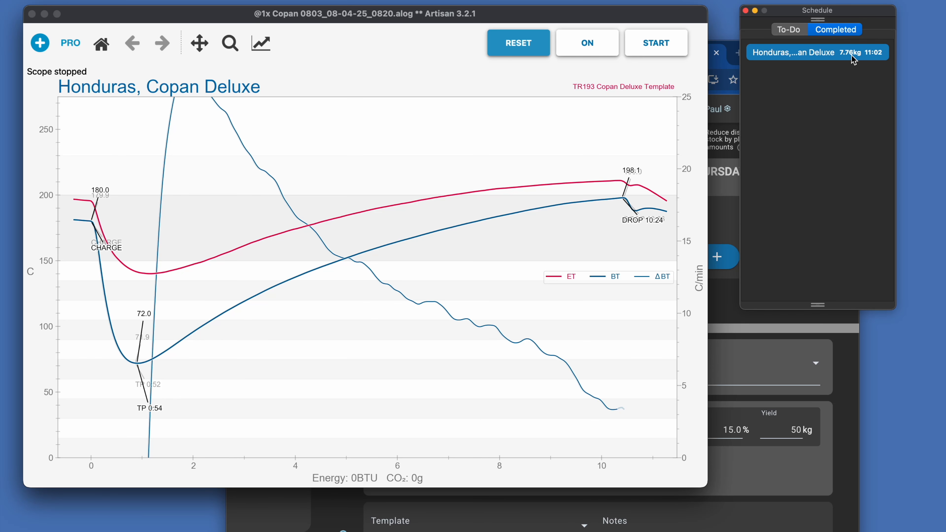
- Check the remaining to-do items, and switch to the artisan.plus schedule to open Wednesday's Honduras, Copan Deluxe item
{"action": "left_click", "coordinate": [790, 33]}
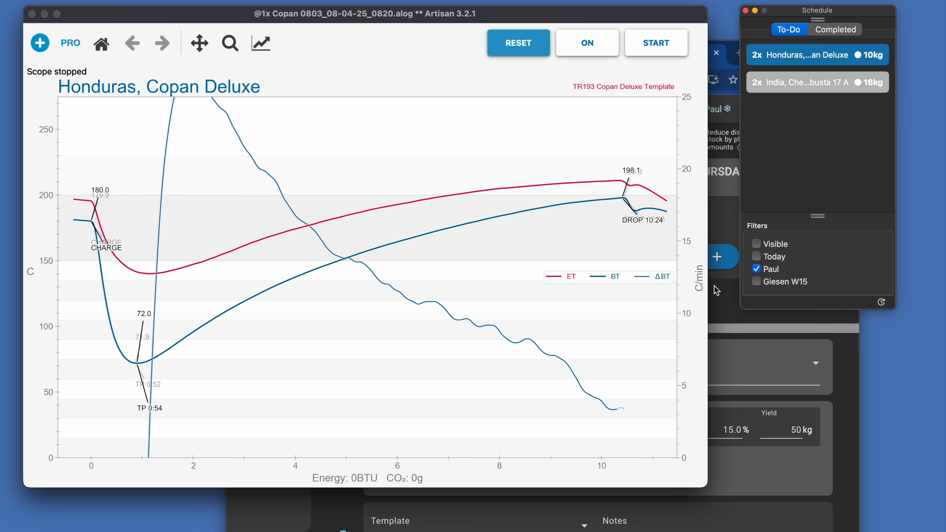
{"action": "left_click", "coordinate": [721, 301]}
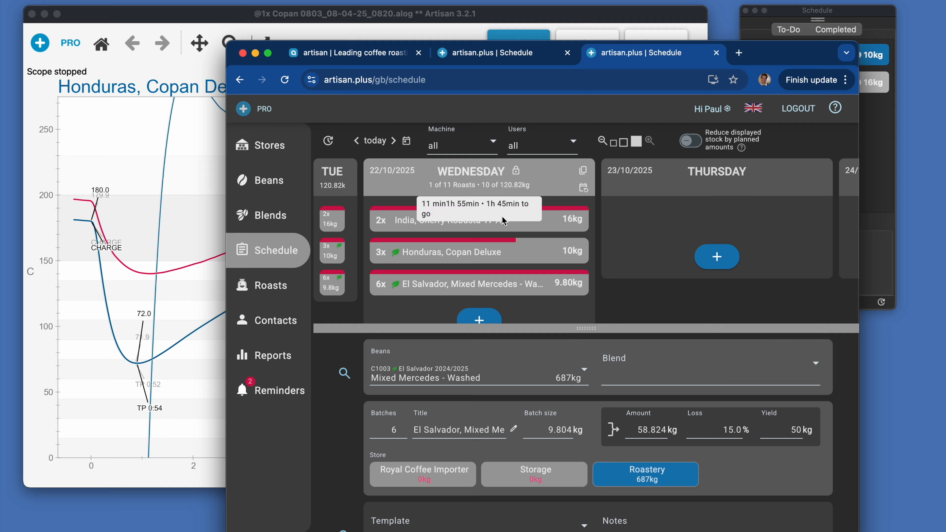
{"action": "left_click", "coordinate": [506, 253]}
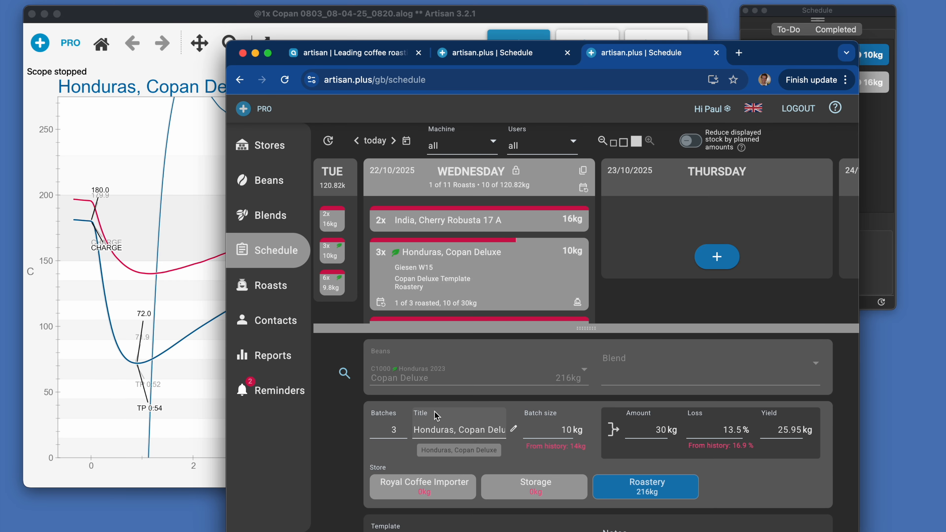
- Try reducing Wednesday's Honduras, Copan Deluxe item to 1 batch, and close it without saving
{"action": "left_click", "coordinate": [401, 433]}
{"action": "left_click", "coordinate": [401, 433]}
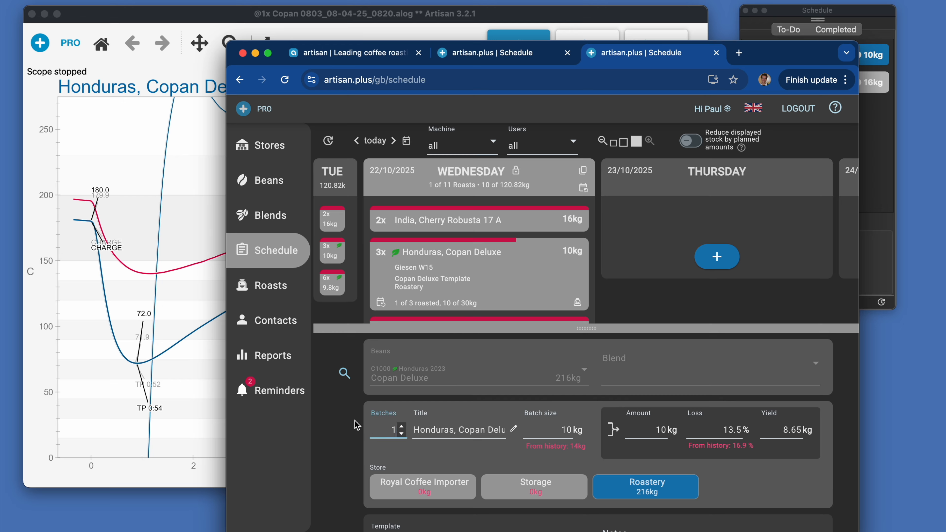
{"action": "left_click", "coordinate": [402, 426]}
{"action": "left_click", "coordinate": [401, 426]}
{"action": "left_click", "coordinate": [525, 274]}
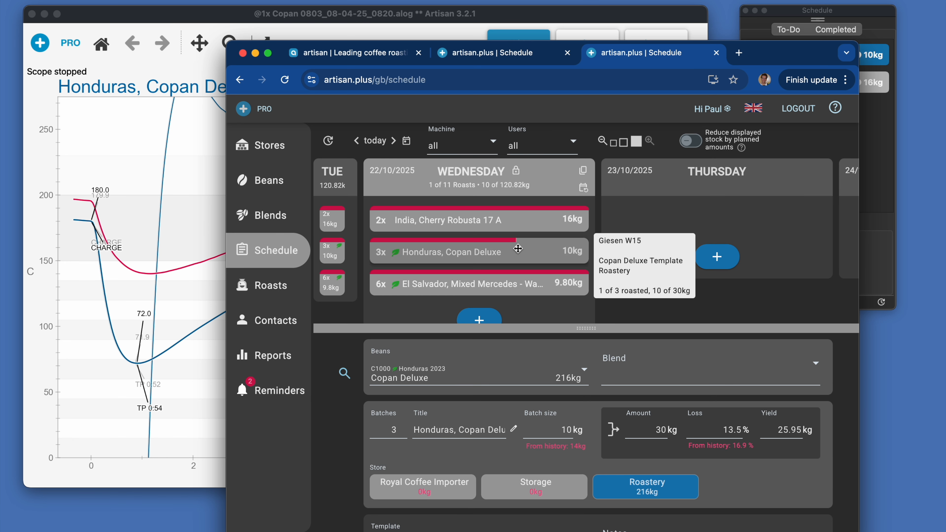
- Open roast R3725 from the Honduras, Copan Deluxe item's list of roasts and examine its yield, colour and template details
{"action": "mouse_move", "coordinate": [440, 189]}
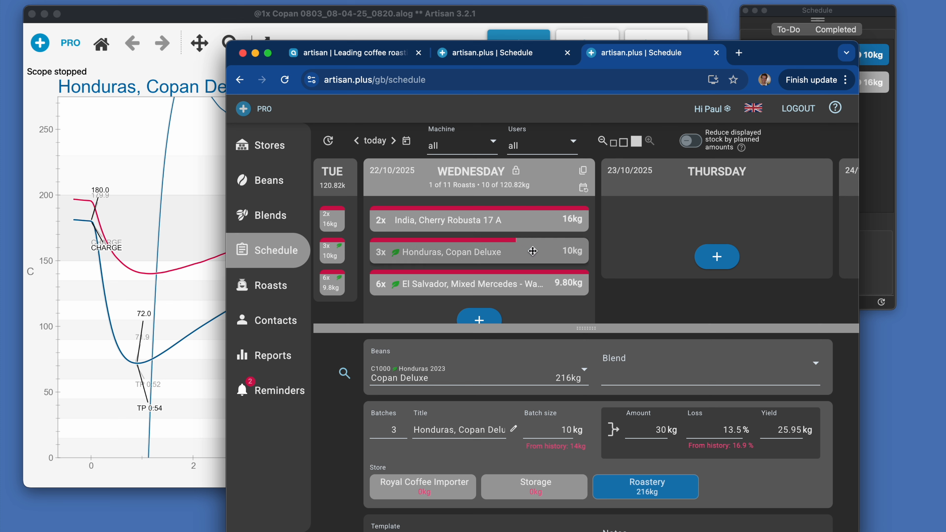
{"action": "mouse_move", "coordinate": [538, 254]}
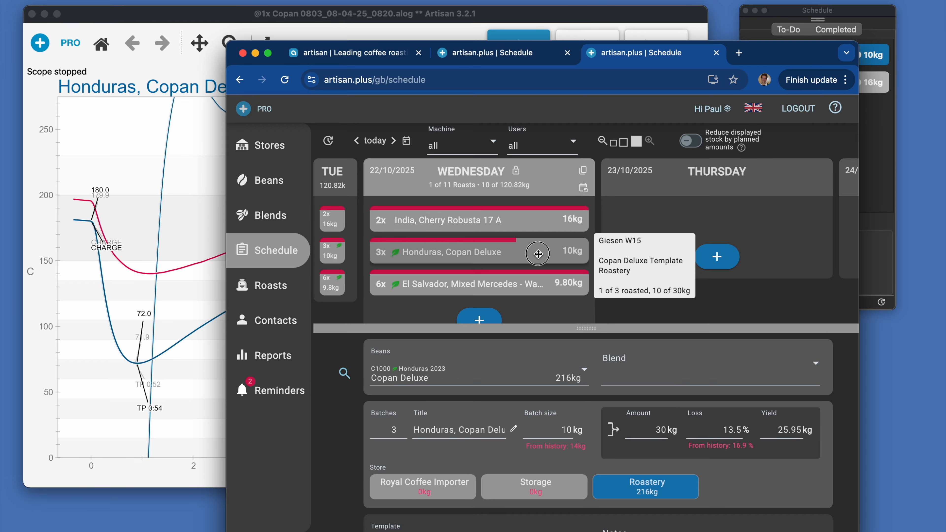
{"action": "left_click", "coordinate": [538, 254]}
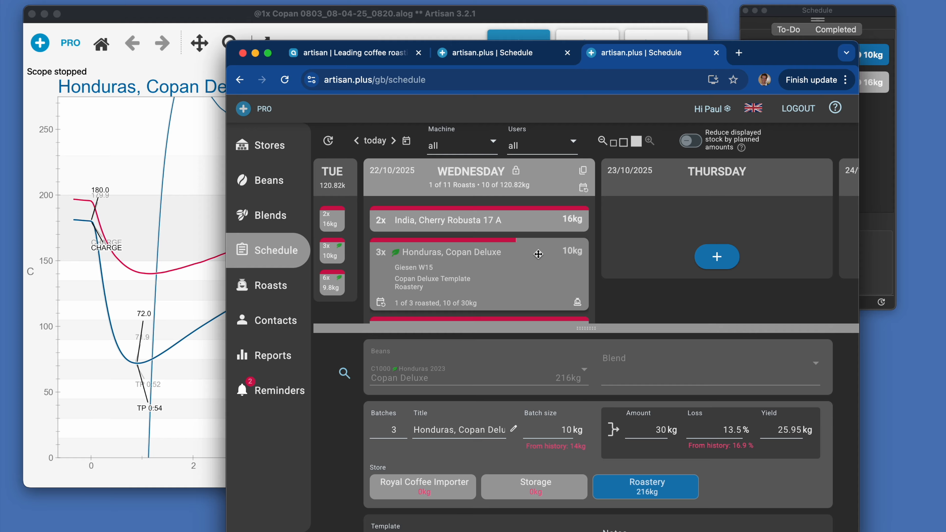
{"action": "left_click", "coordinate": [577, 302]}
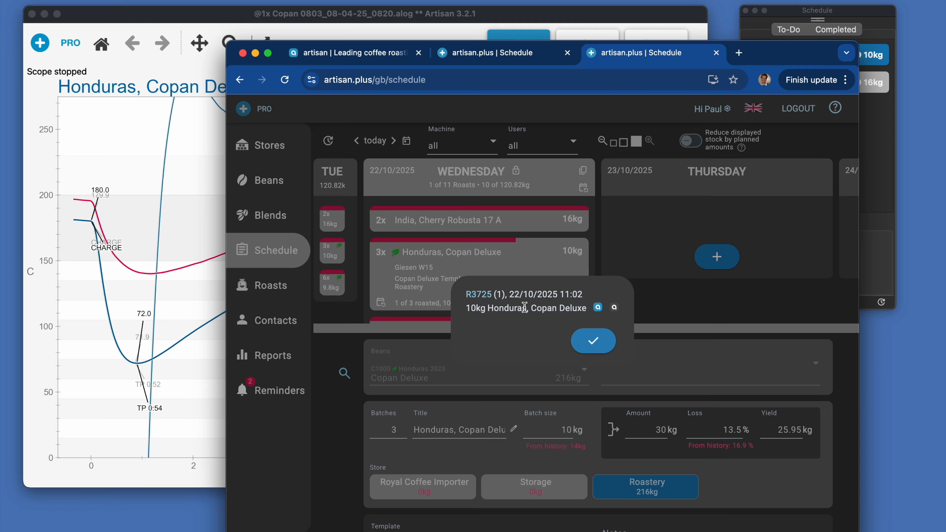
{"action": "left_click", "coordinate": [479, 294]}
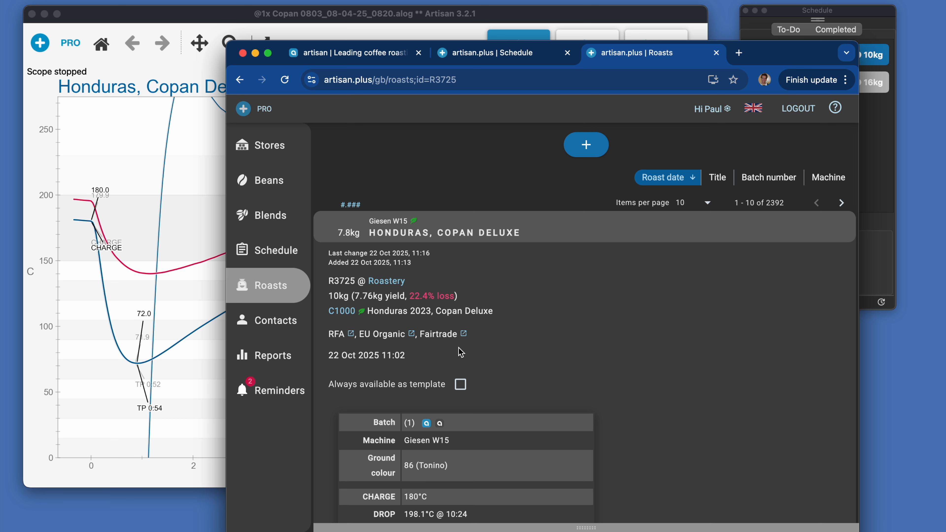
{"action": "scroll", "coordinate": [488, 429], "scroll_direction": "down", "scroll_amount": 2}
{"action": "scroll", "coordinate": [488, 431], "scroll_direction": "down", "scroll_amount": 3}
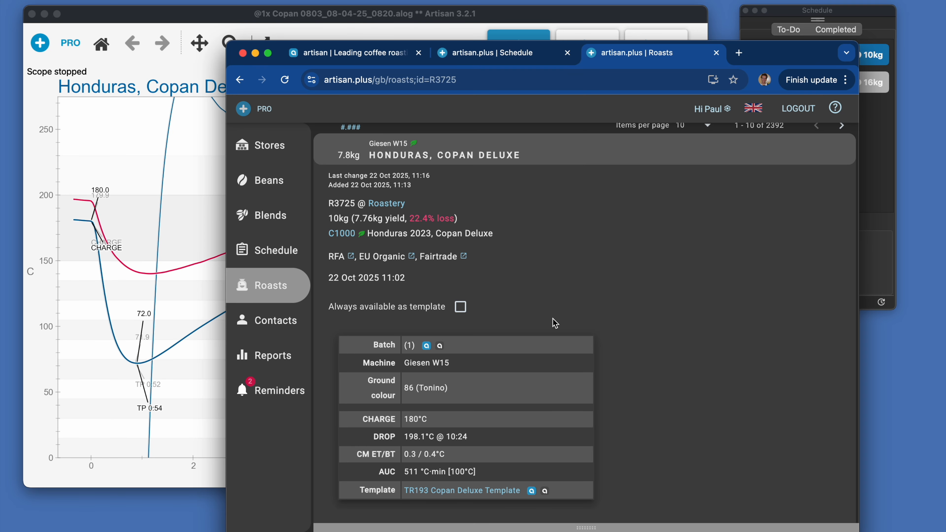
- Return to the schedule and open the Stores page
{"action": "left_click", "coordinate": [279, 252]}
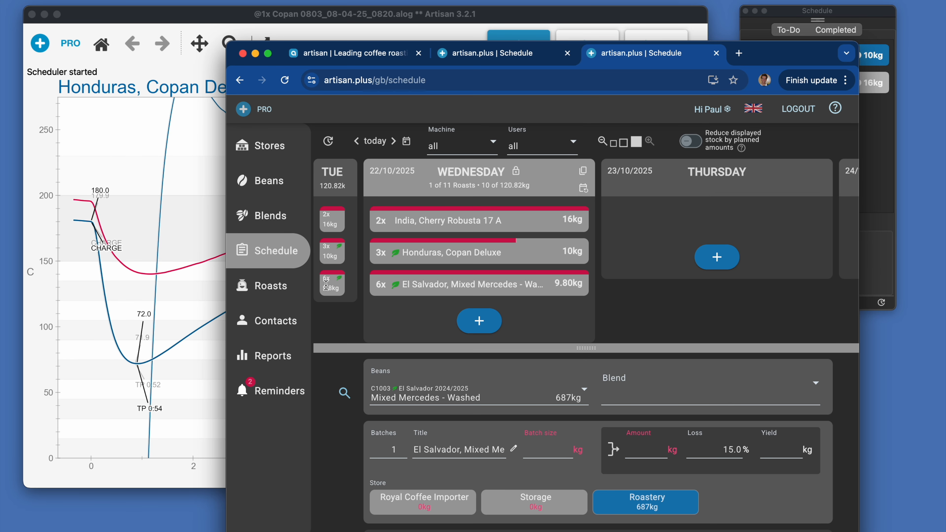
{"action": "left_click", "coordinate": [272, 147]}
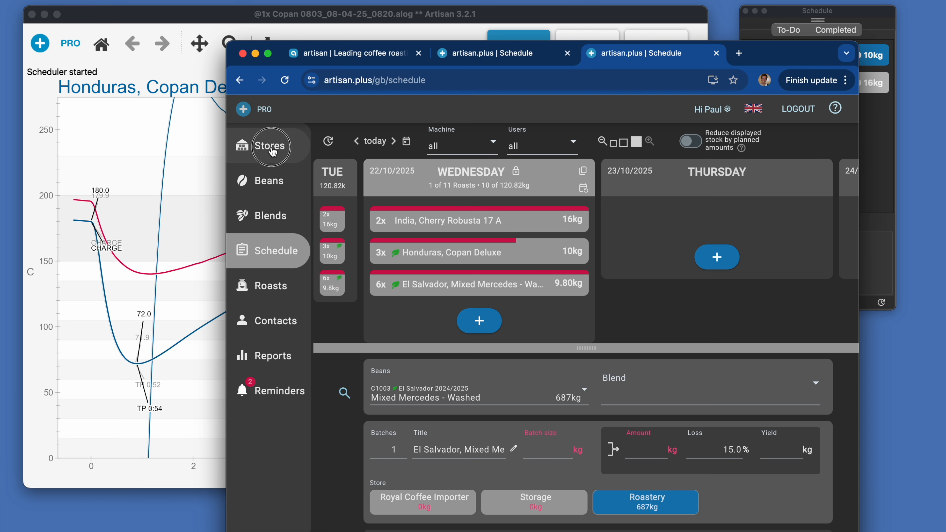